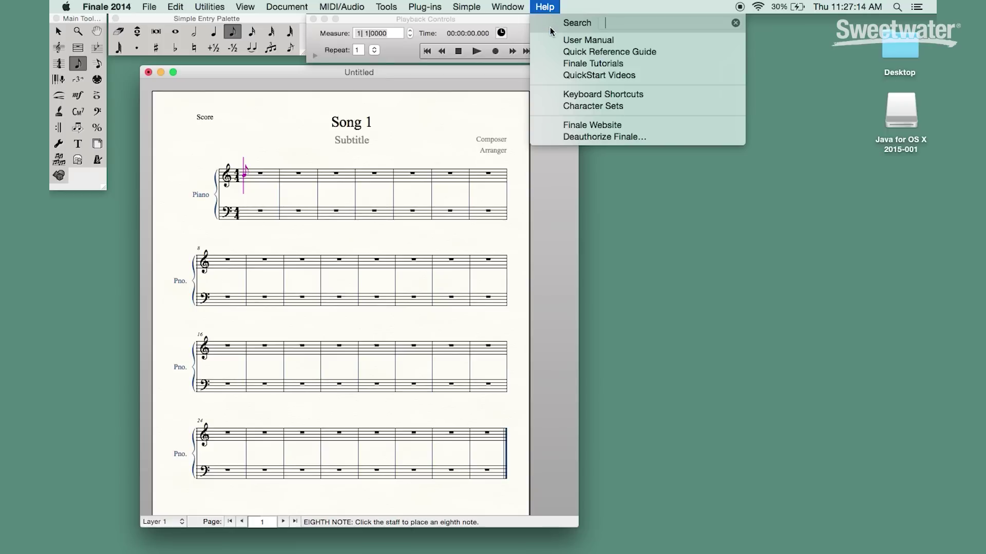
- View the Finale user manual online, then close it
left_click(578, 40)
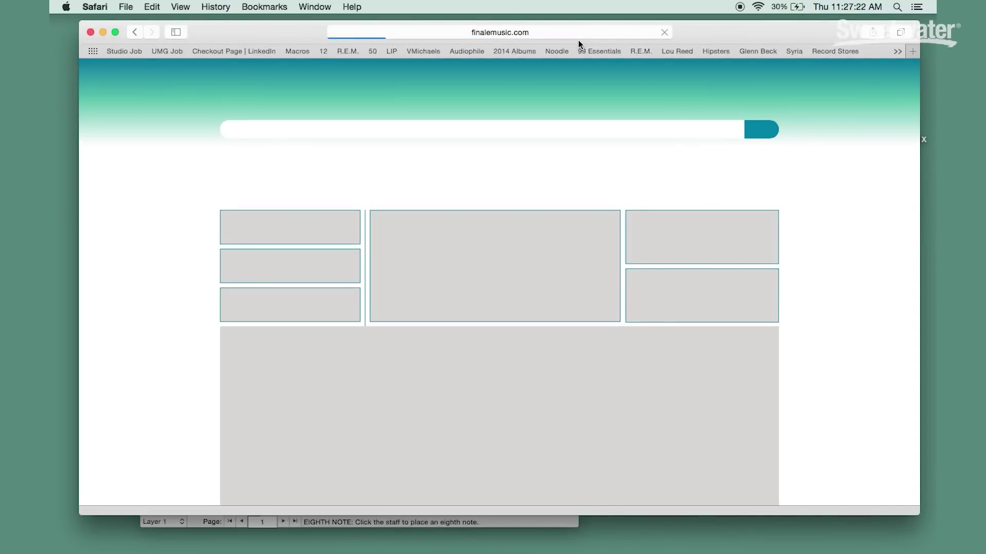
mouse_move(617, 213)
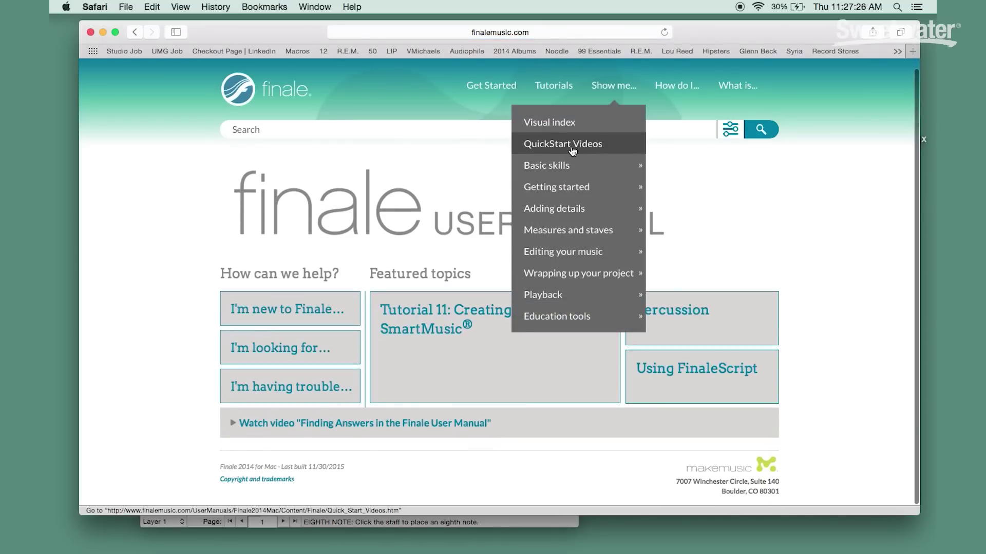
mouse_move(585, 217)
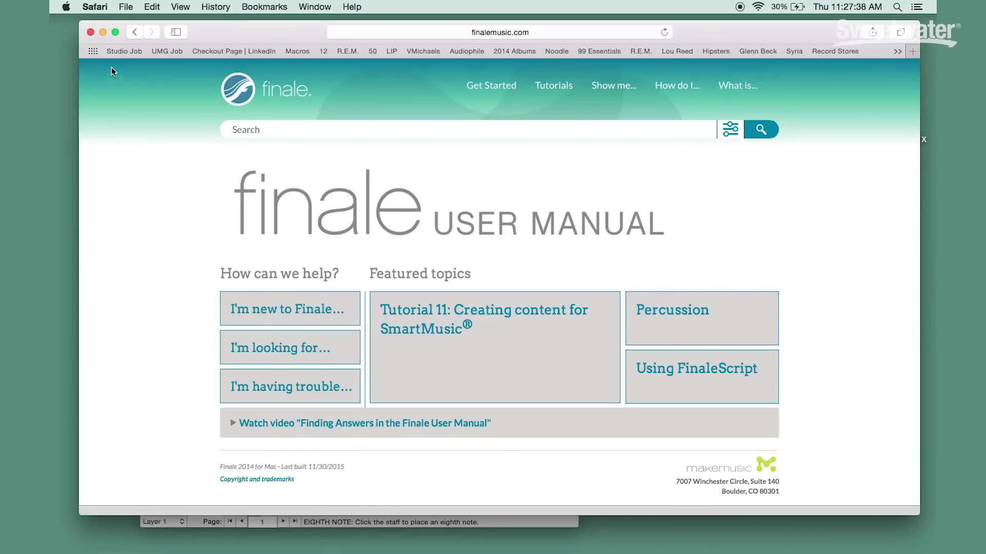
left_click(90, 30)
- Return to the Untitled score and launch the Finale website from the Help menu
left_click(239, 73)
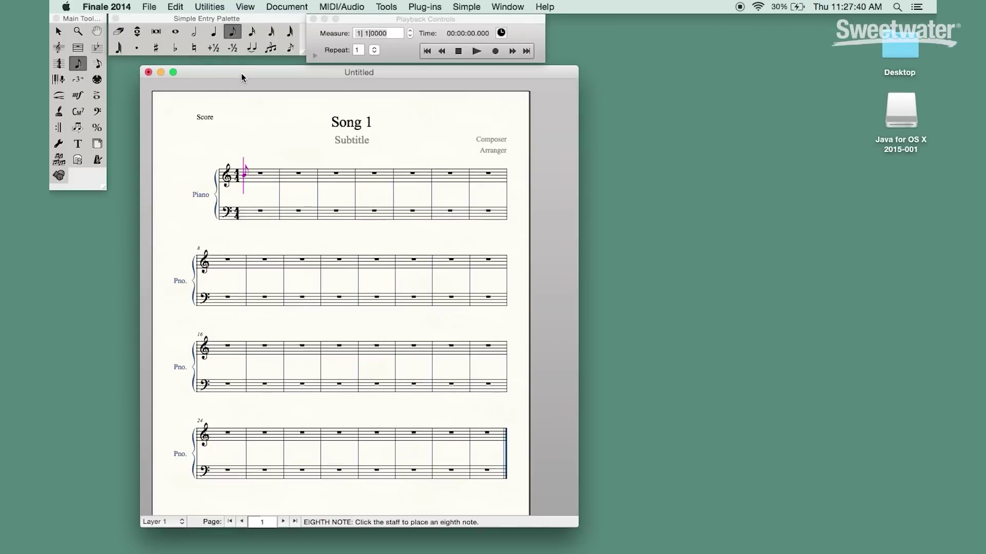
left_click(543, 5)
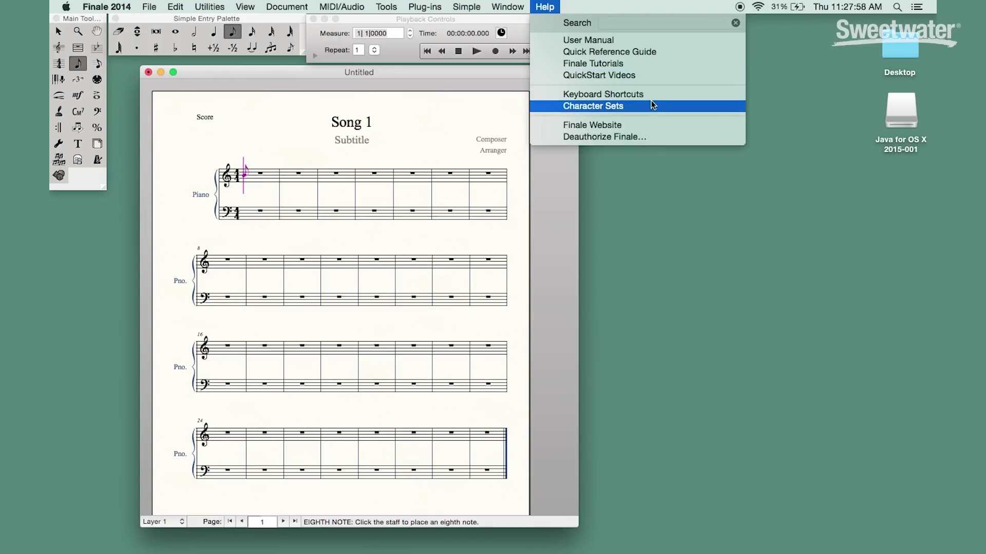
left_click(624, 125)
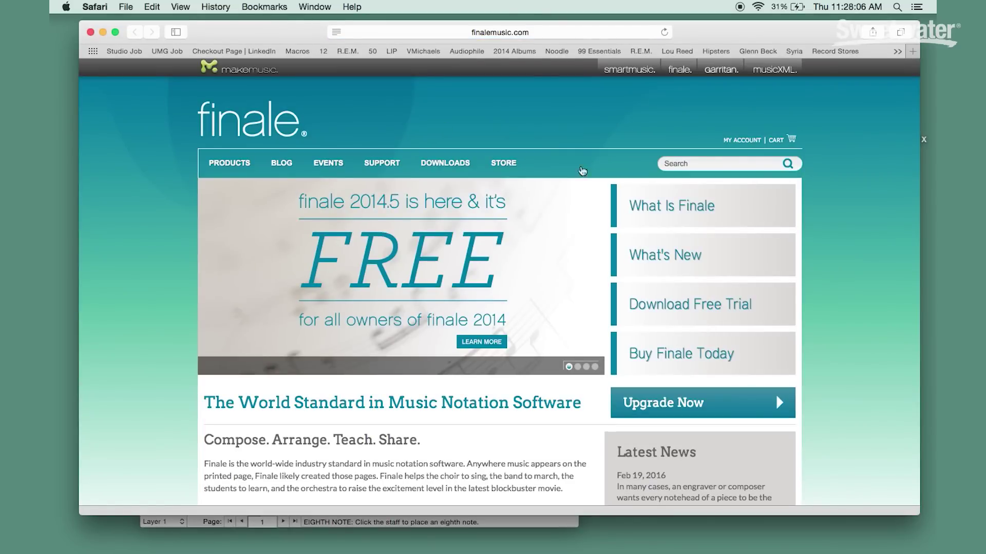
- Scroll the finalemusic.com home page, then browse through its SUPPORT page
scroll(543, 290, "down", 5)
scroll(544, 291, "down", 3)
scroll(544, 292, "up", 10)
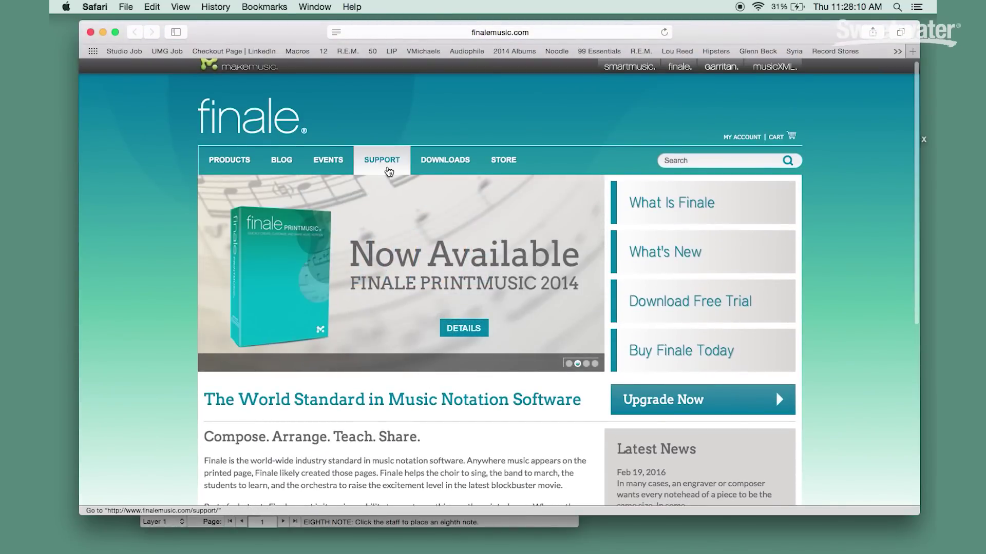
left_click(388, 169)
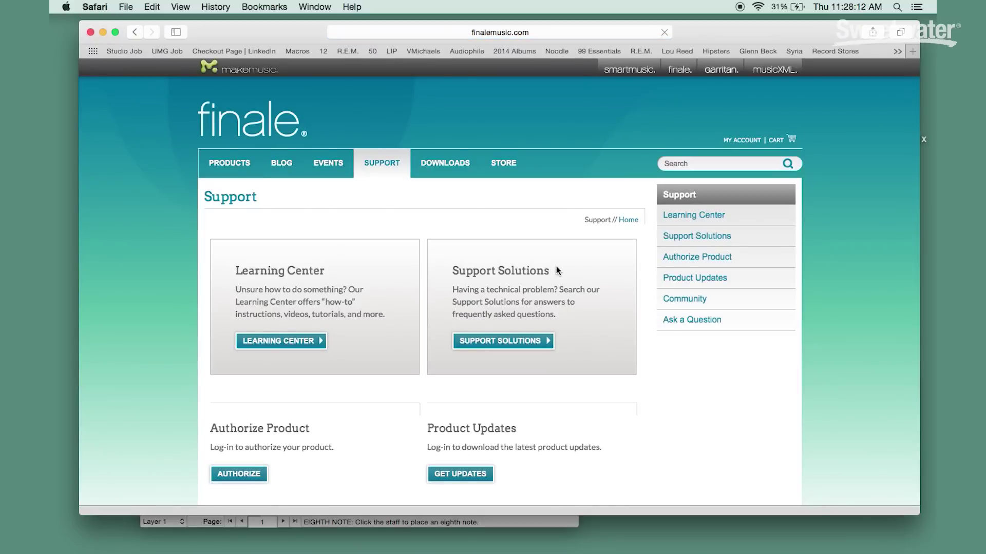
scroll(556, 266, "down", 3)
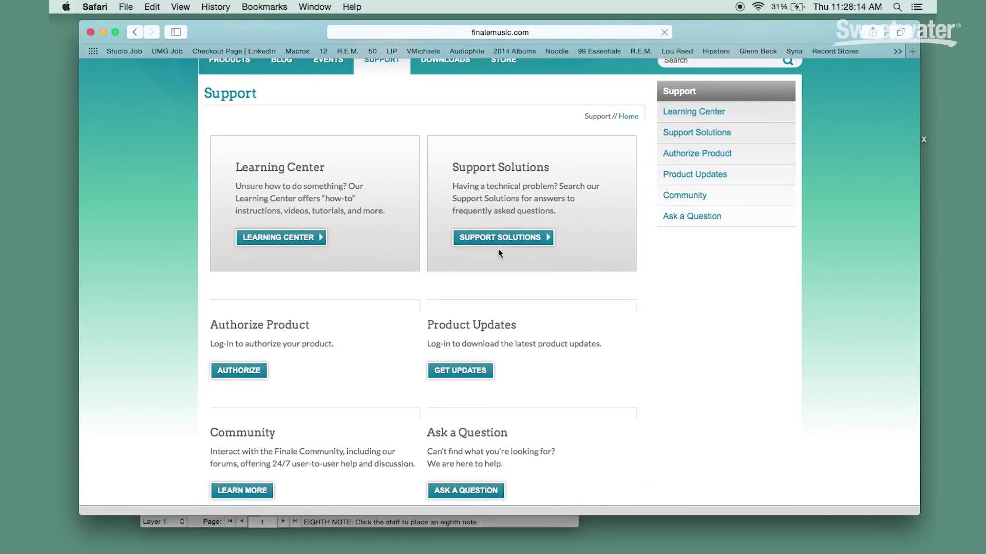
scroll(572, 267, "down", 2)
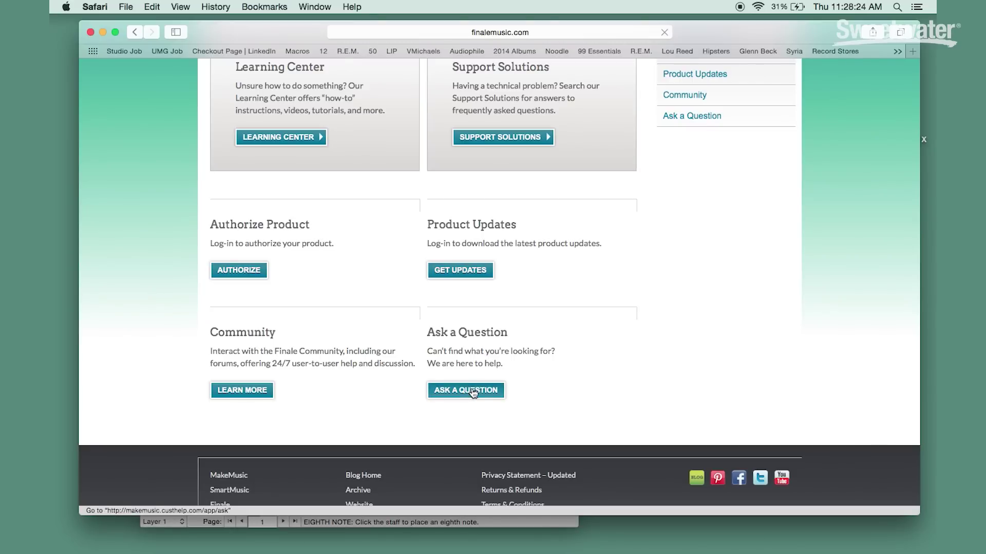
scroll(549, 359, "up", 5)
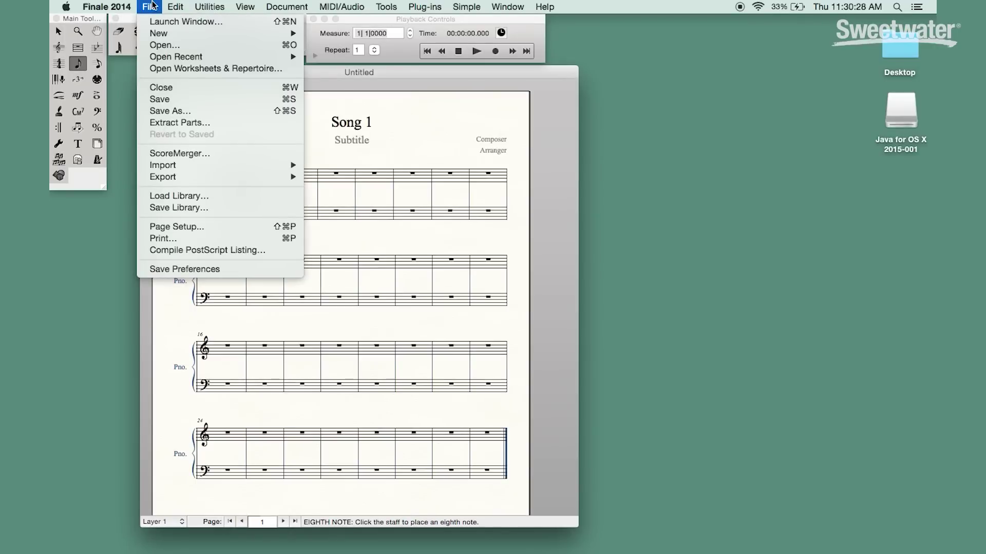
- Open Camptown Races.musx from Worksheets & Repertoire > Repertoire > Folk Traditional
left_click(181, 70)
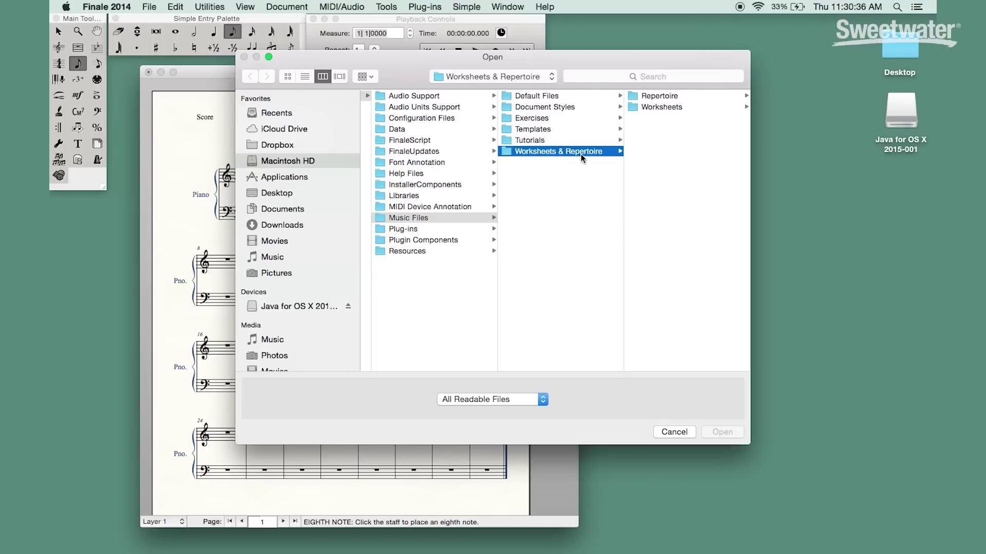
left_click(658, 96)
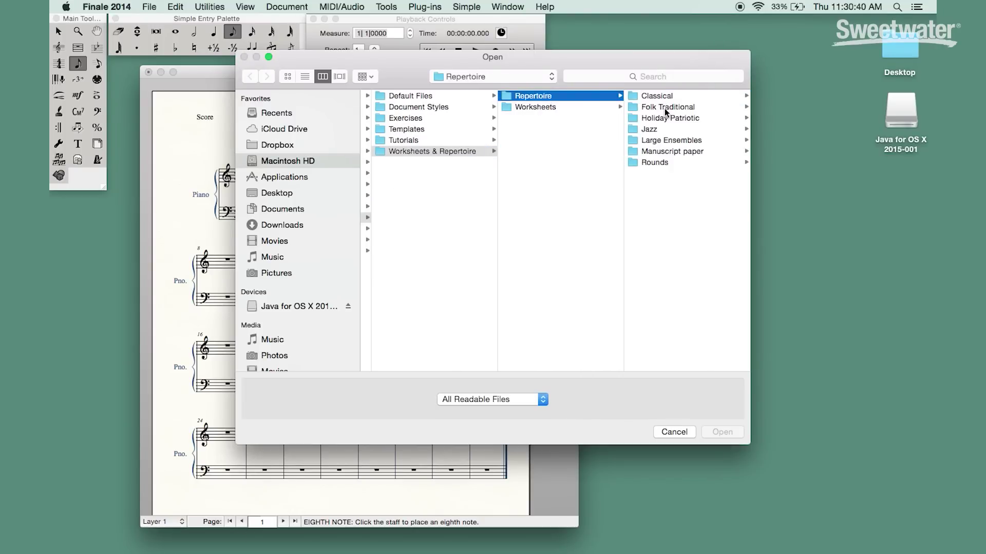
left_click(664, 108)
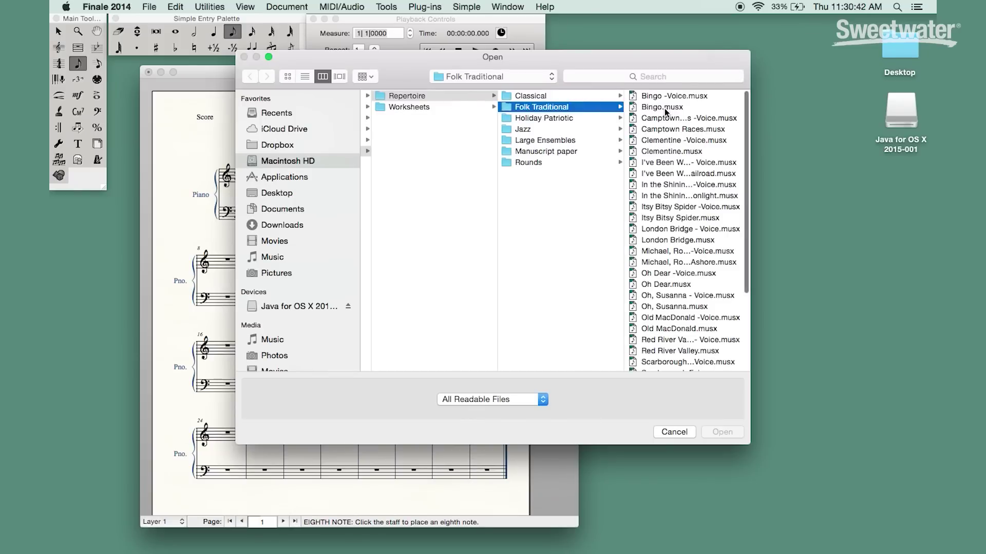
left_click(665, 130)
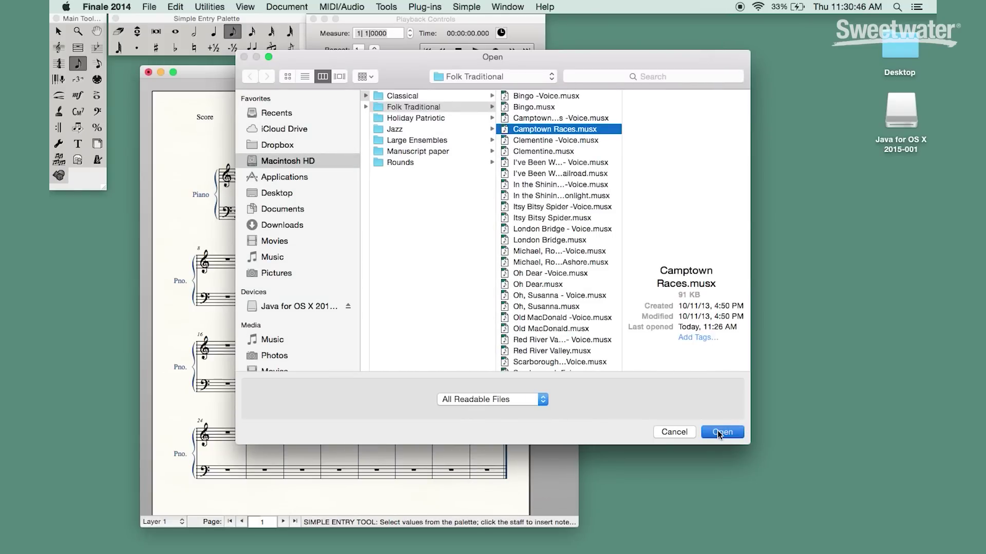
left_click(718, 432)
- Move the Camptown Races window over Untitled, scroll it, and close it without saving
left_click_drag(668, 177, 605, 103)
scroll(683, 269, "down", 6)
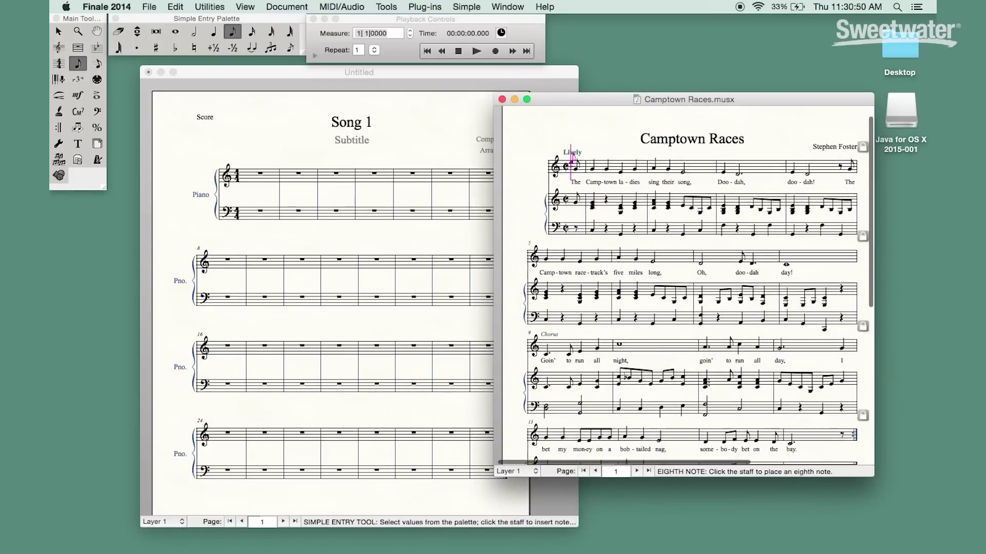
scroll(683, 282, "up", 2)
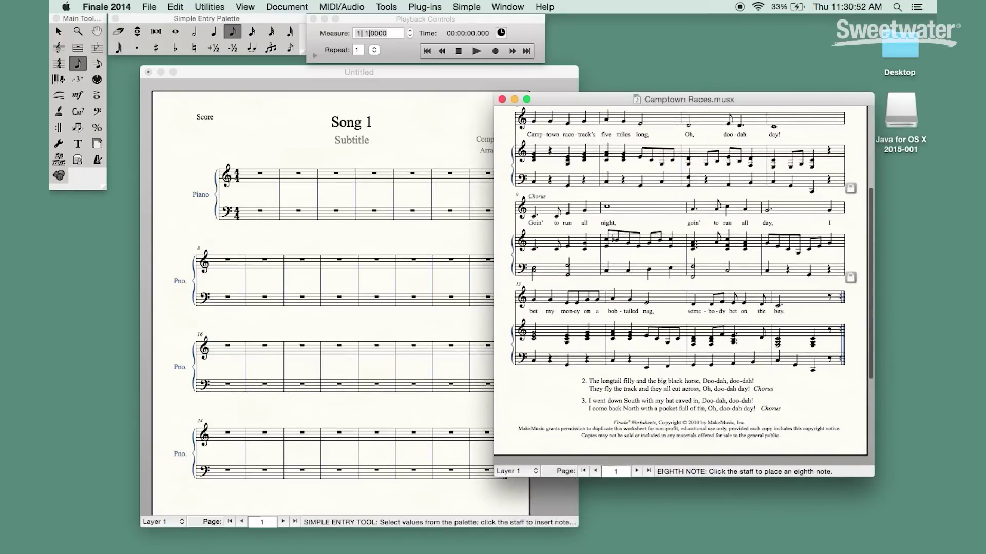
scroll(502, 116, "up", 5)
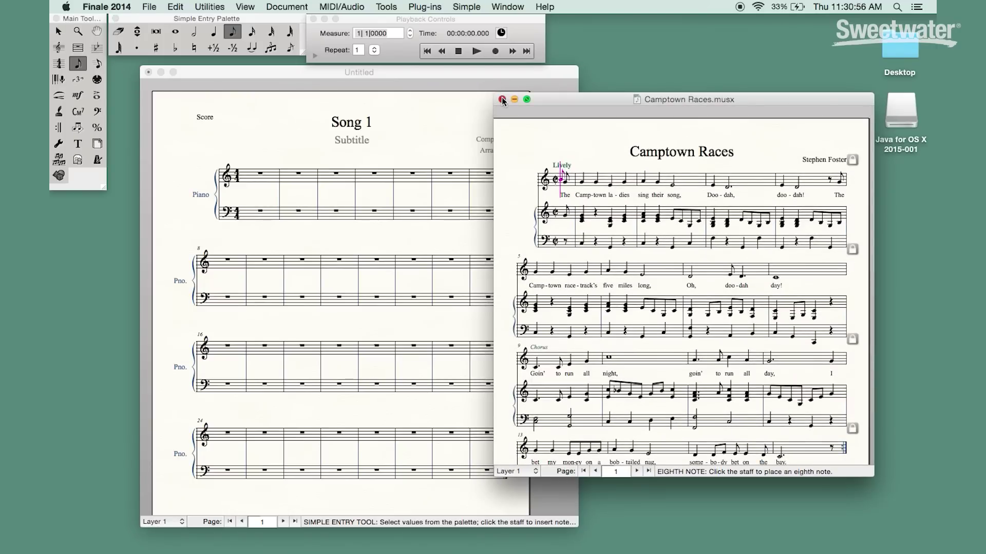
left_click(502, 99)
left_click(642, 167)
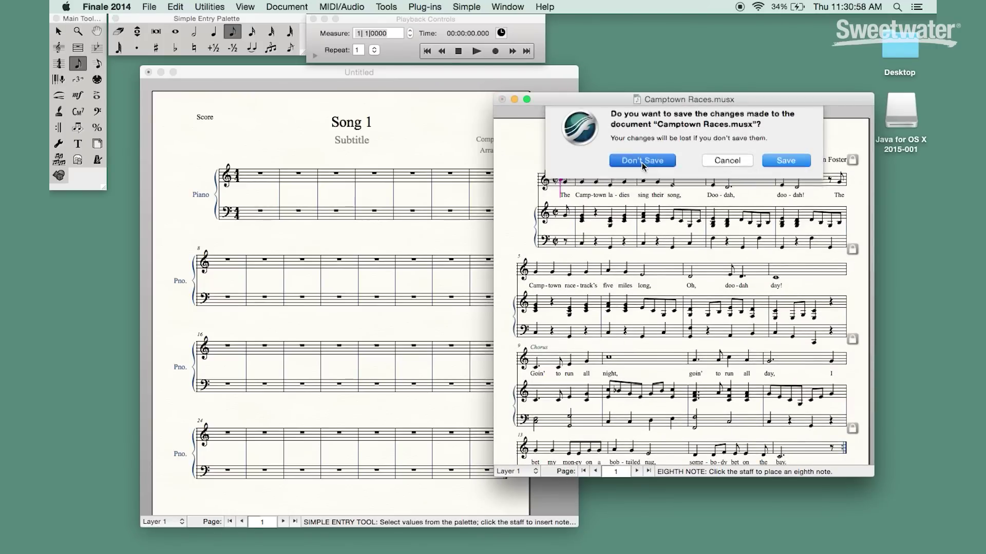
left_click(149, 7)
- Open worksheet 4101 Minor I RT pos (BC) from Worksheets > (4000) Chords > (4100) Minor
left_click(174, 69)
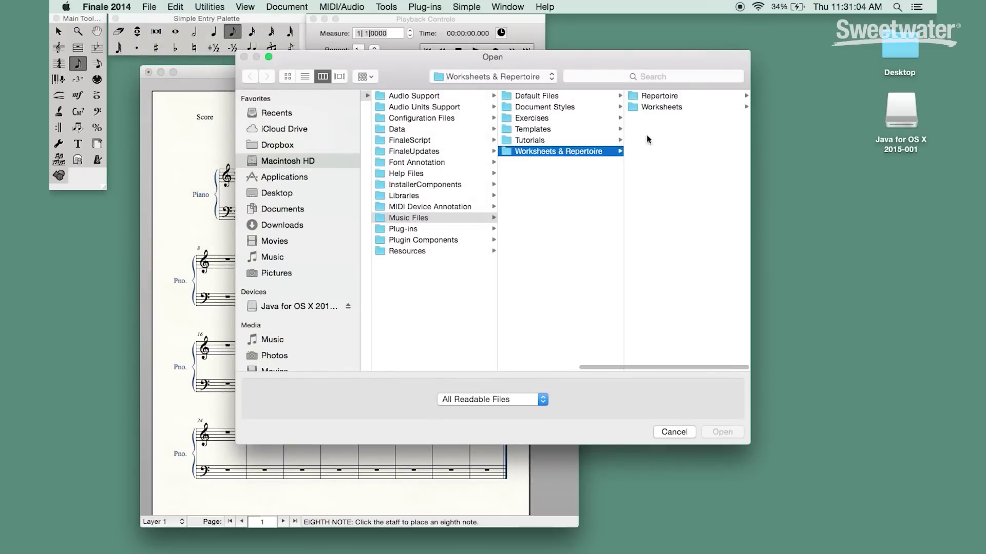
left_click(657, 106)
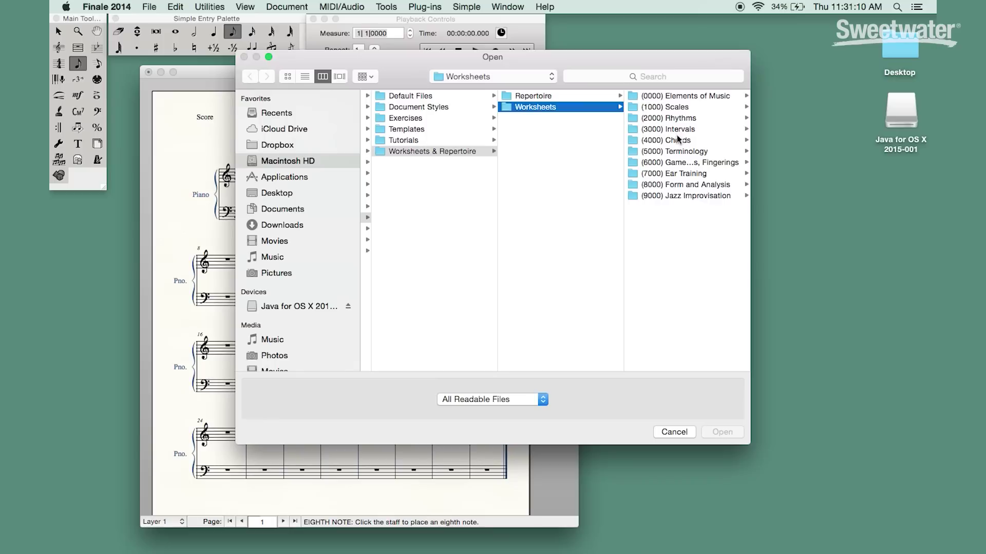
left_click(676, 140)
left_click(671, 109)
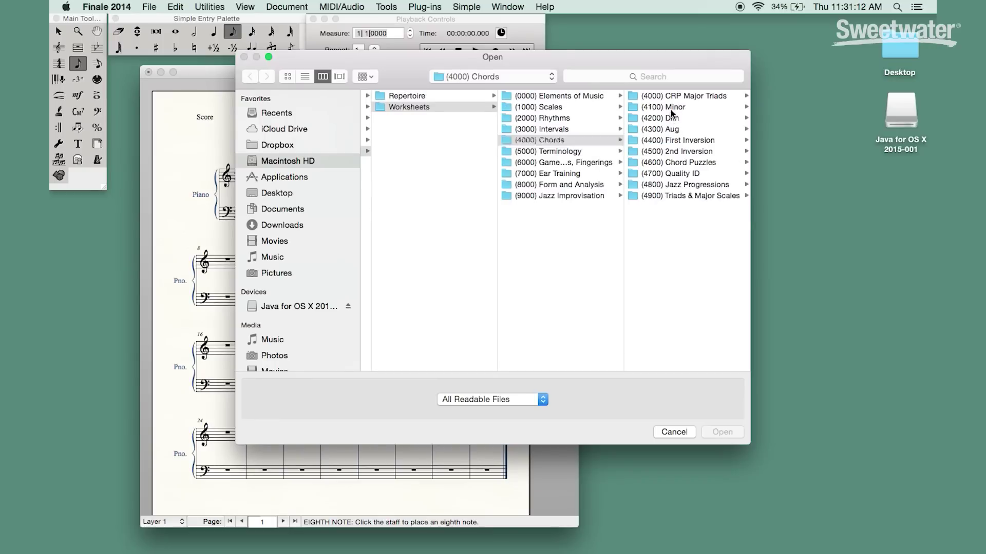
left_click(671, 108)
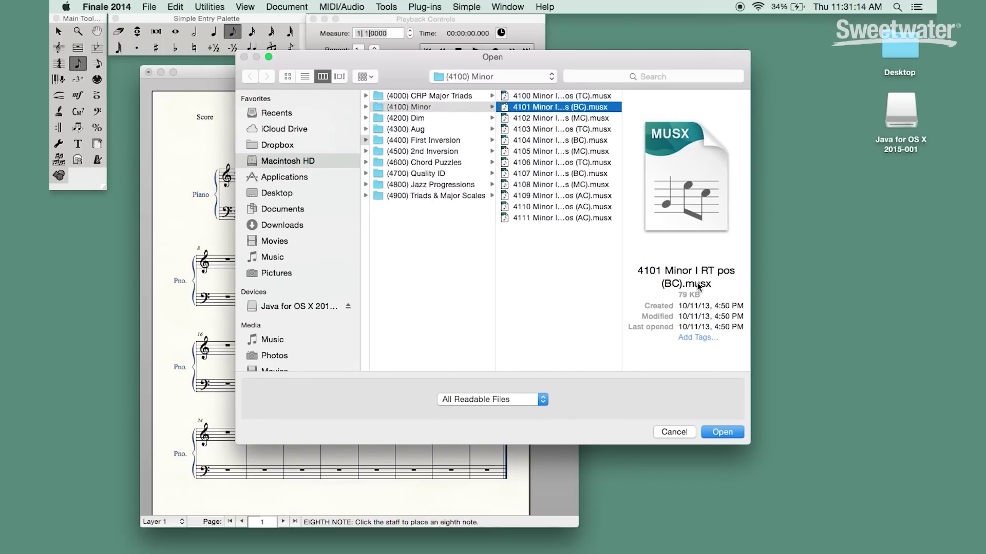
left_click(717, 434)
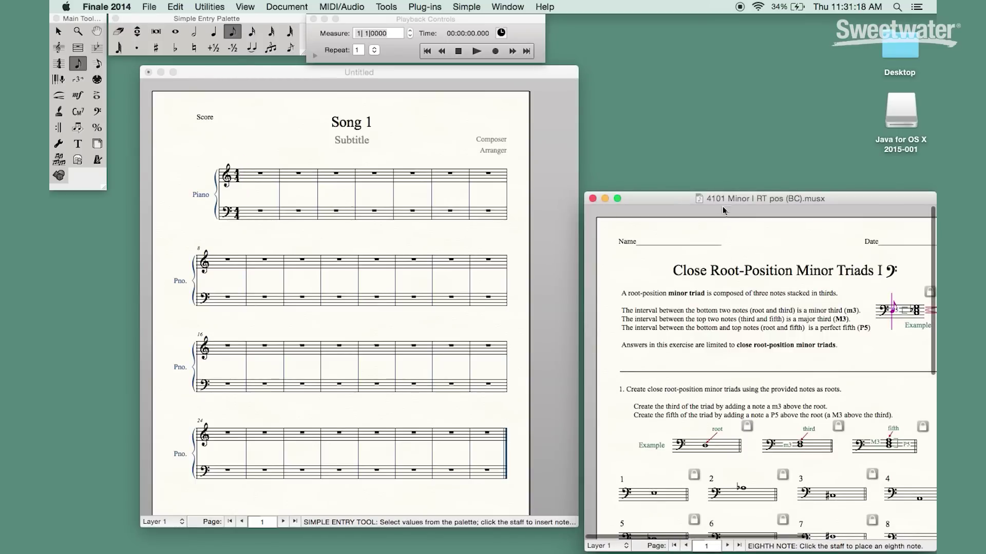
- Move and enlarge the minor triads worksheet window, scroll its exercises, then close it
left_click_drag(686, 201, 535, 85)
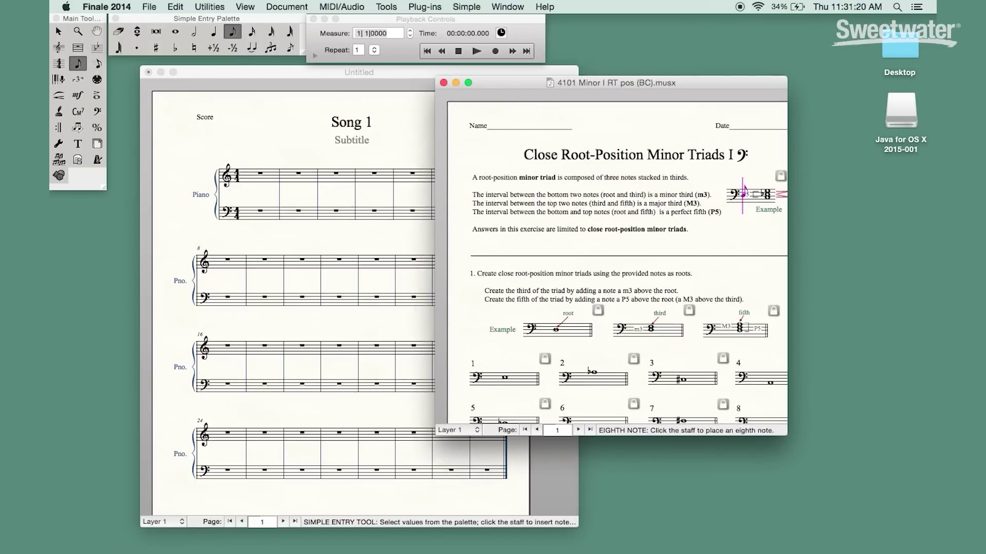
left_click_drag(785, 437, 856, 497)
scroll(793, 343, "down", 5)
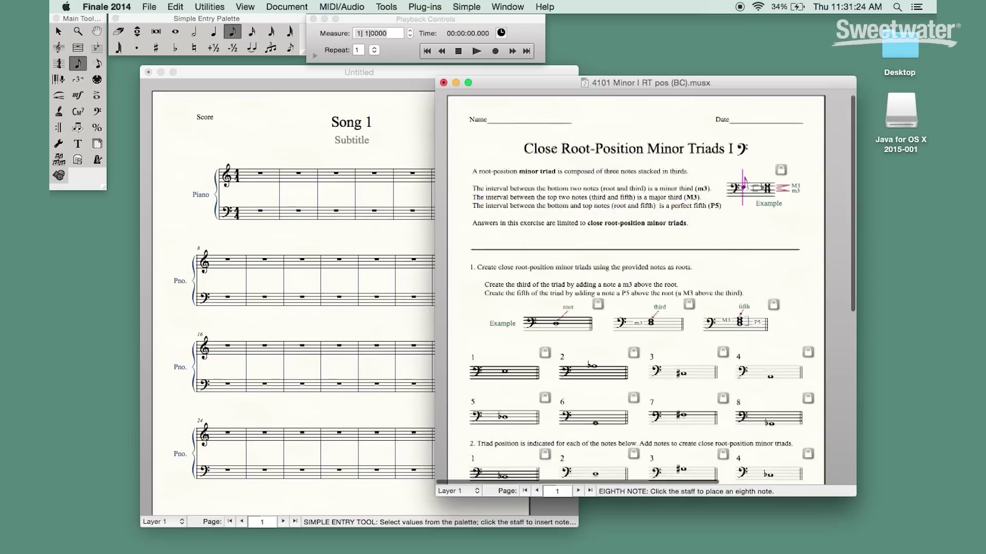
scroll(744, 106, "up", 2)
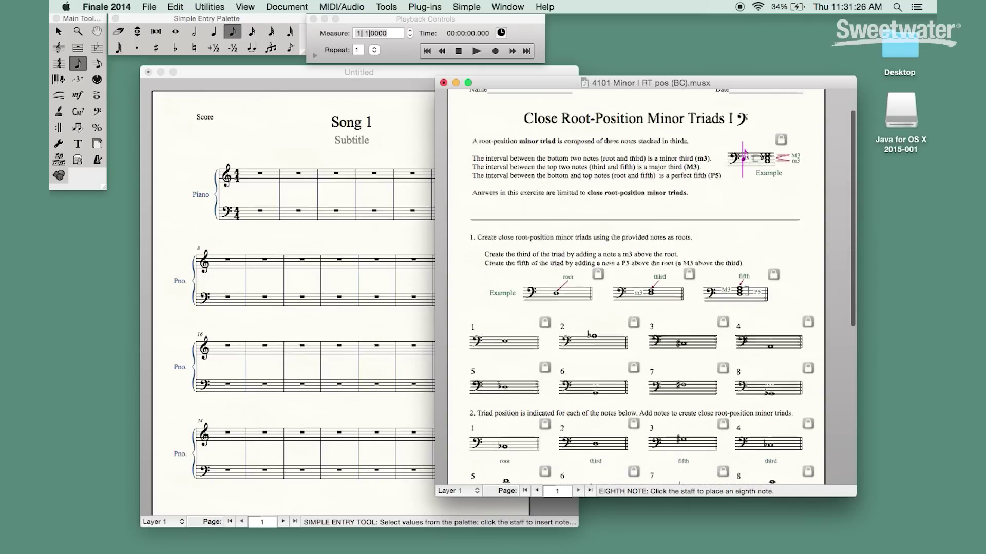
scroll(670, 362, "down", 2)
scroll(670, 362, "down", 2)
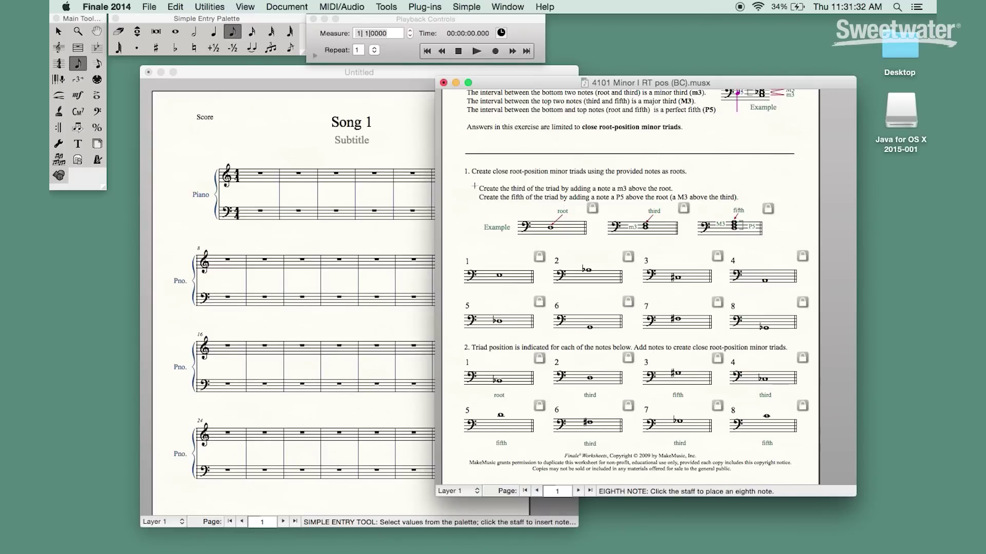
scroll(474, 185, "up", 5)
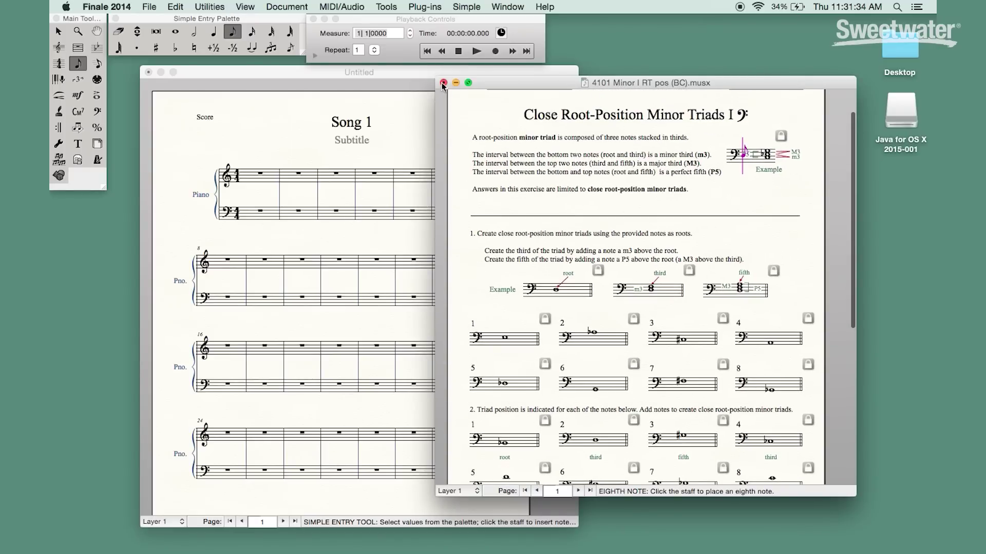
left_click(443, 83)
- Discard the worksheet's changes with Don't Save, then review the Help and File menus
left_click(585, 151)
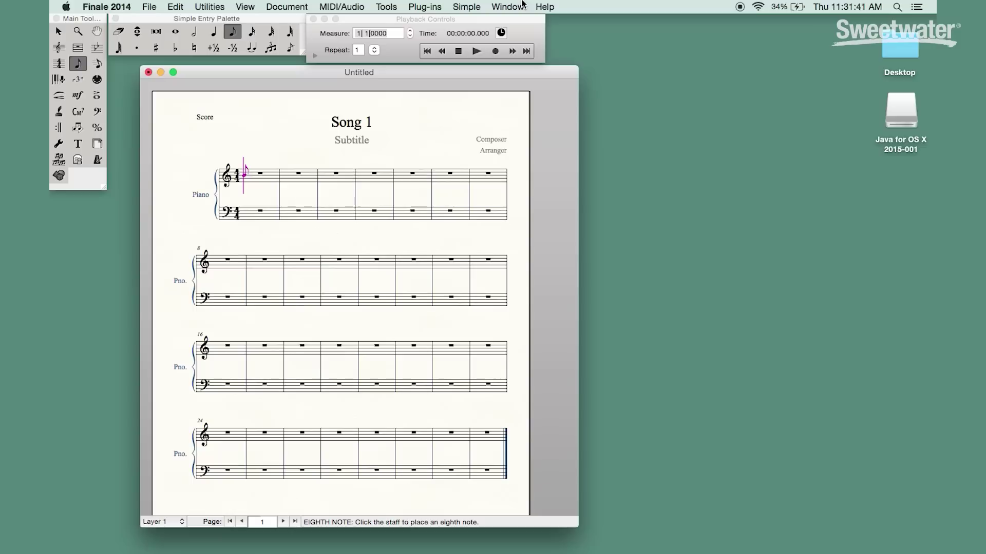
left_click(540, 5)
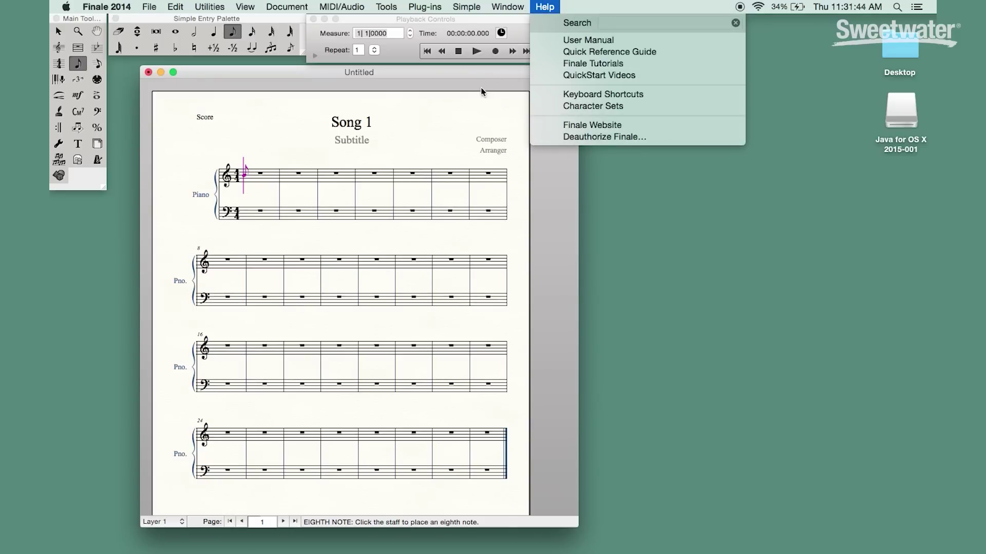
left_click(463, 73)
left_click(148, 6)
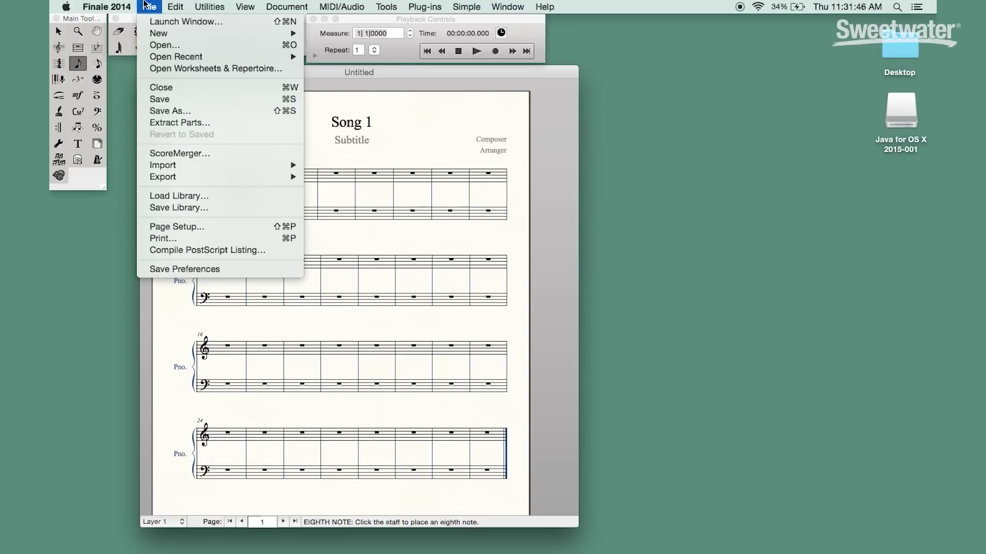